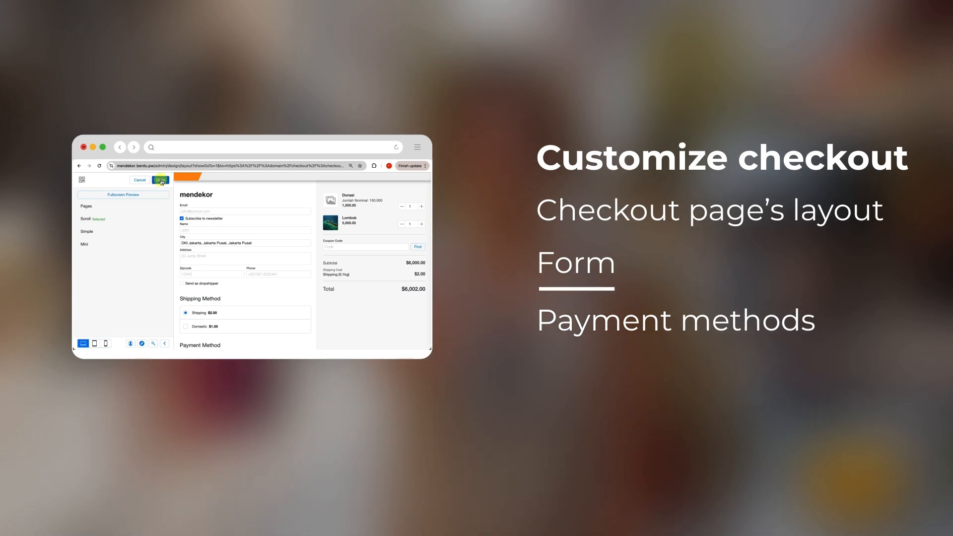
- Load the Checkout page in the layout editor and show the Checkout - Scroll form settings
{"action": "left_click", "coordinate": [158, 181]}
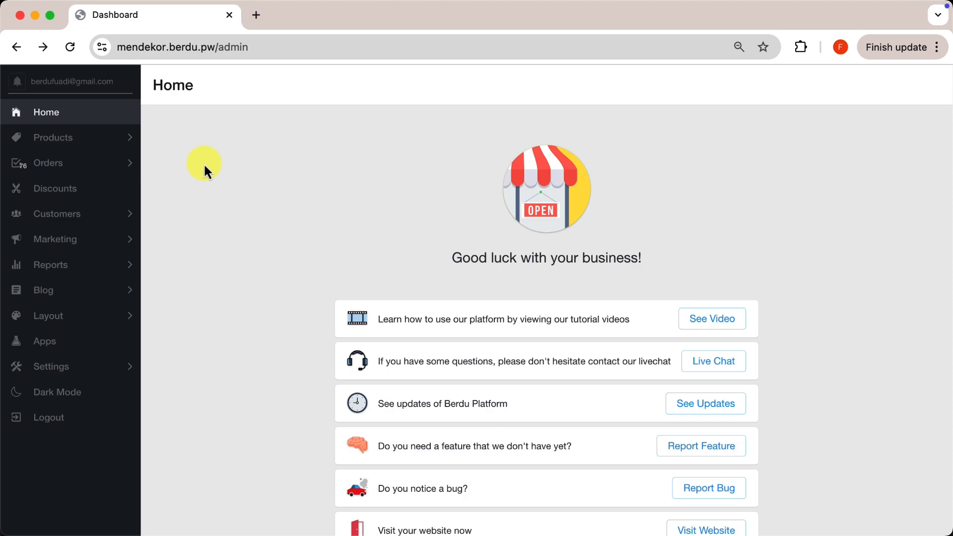
{"action": "left_click", "coordinate": [91, 318]}
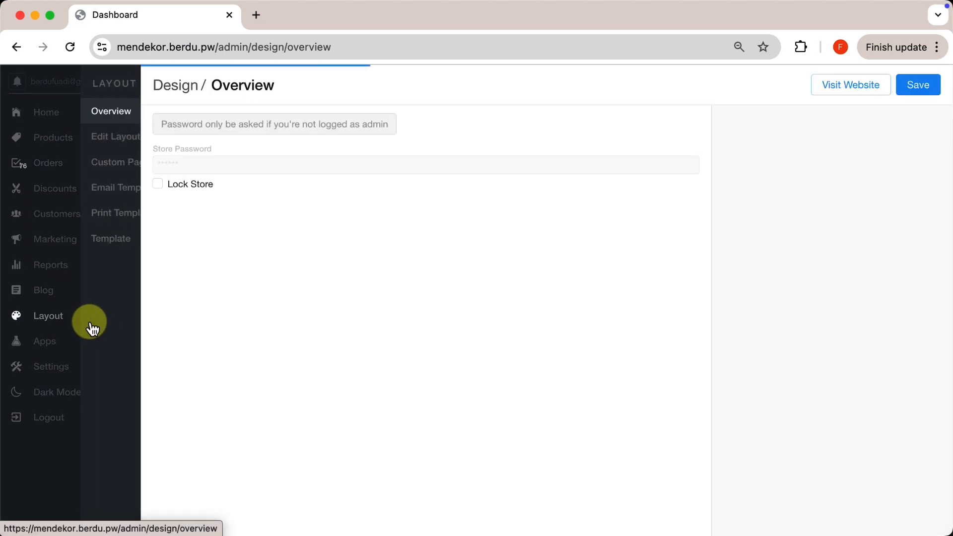
{"action": "left_click", "coordinate": [92, 143]}
{"action": "left_click", "coordinate": [184, 518]}
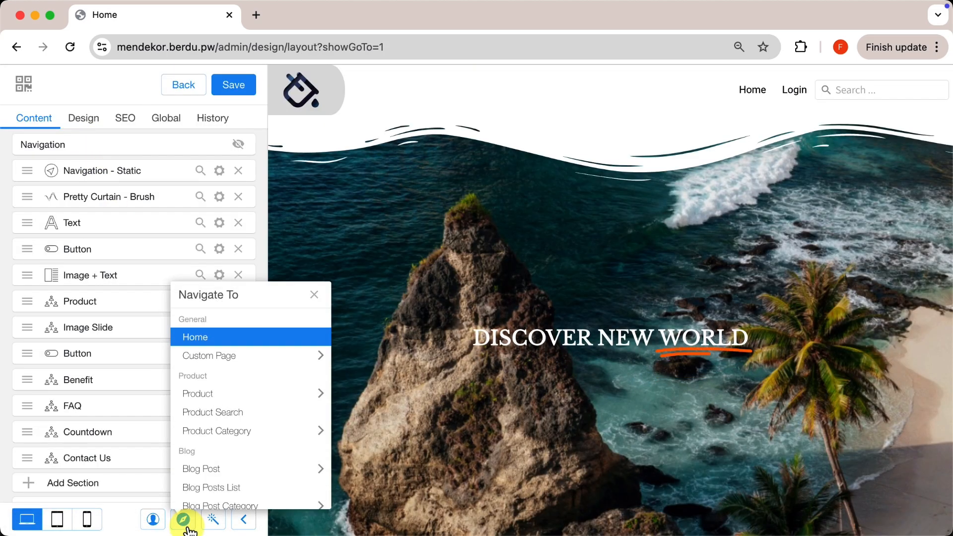
{"action": "scroll", "coordinate": [218, 474], "scroll_direction": "down", "scroll_amount": 3}
{"action": "left_click", "coordinate": [222, 444]}
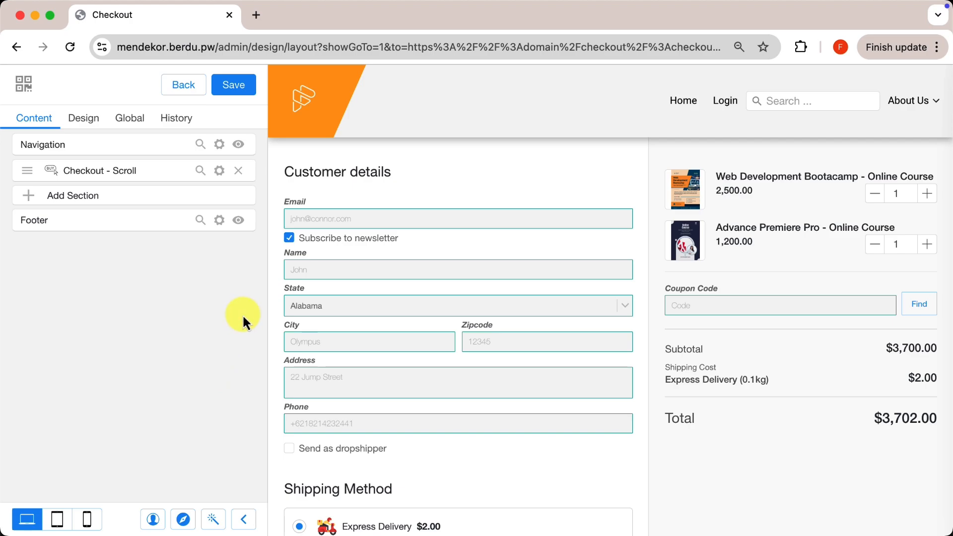
{"action": "left_click", "coordinate": [219, 170]}
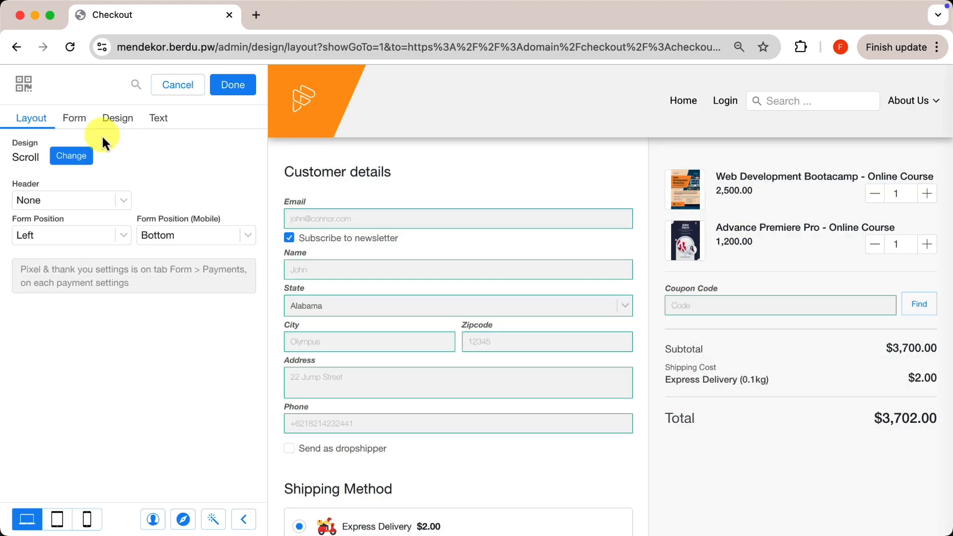
{"action": "left_click", "coordinate": [73, 120]}
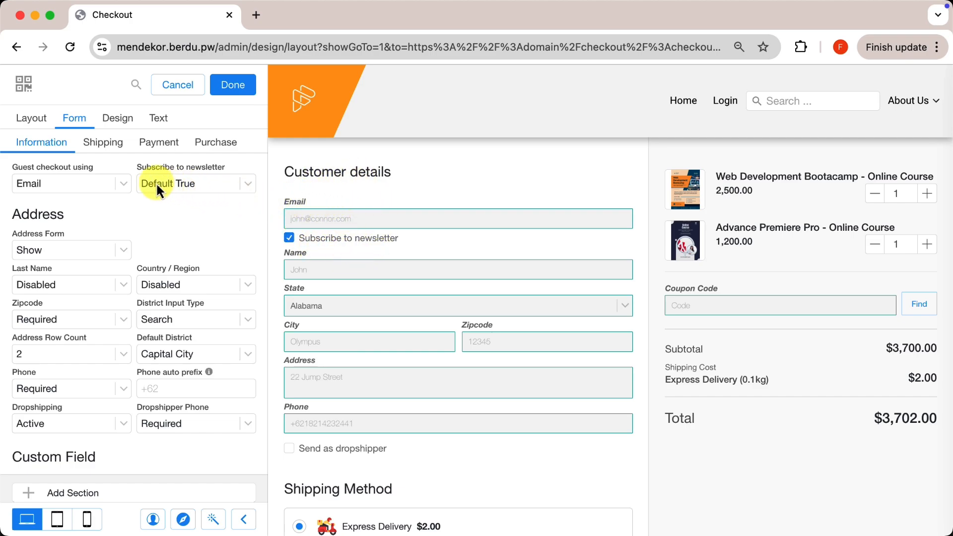
- Try Phone and None as the guest checkout identifier, then settle back on Email
{"action": "left_click", "coordinate": [100, 184]}
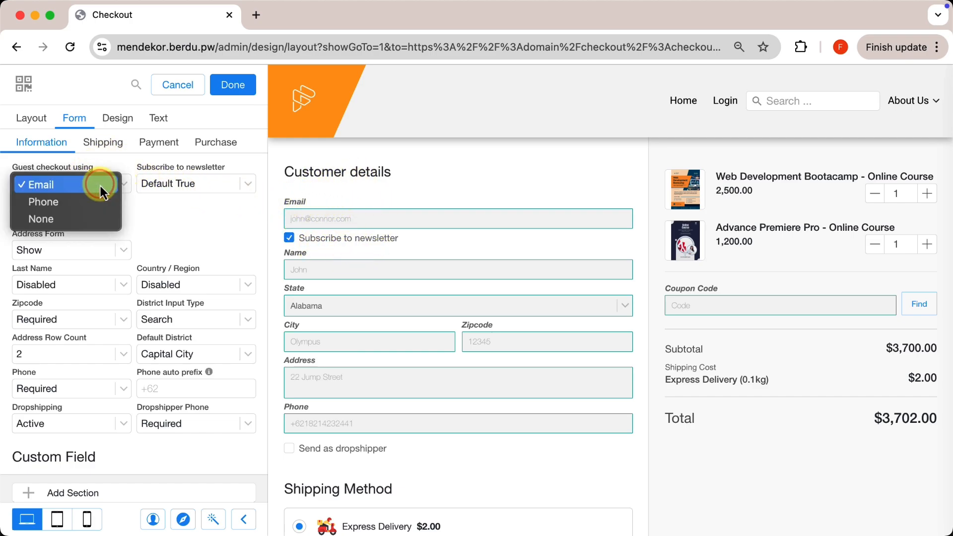
{"action": "left_click", "coordinate": [77, 202]}
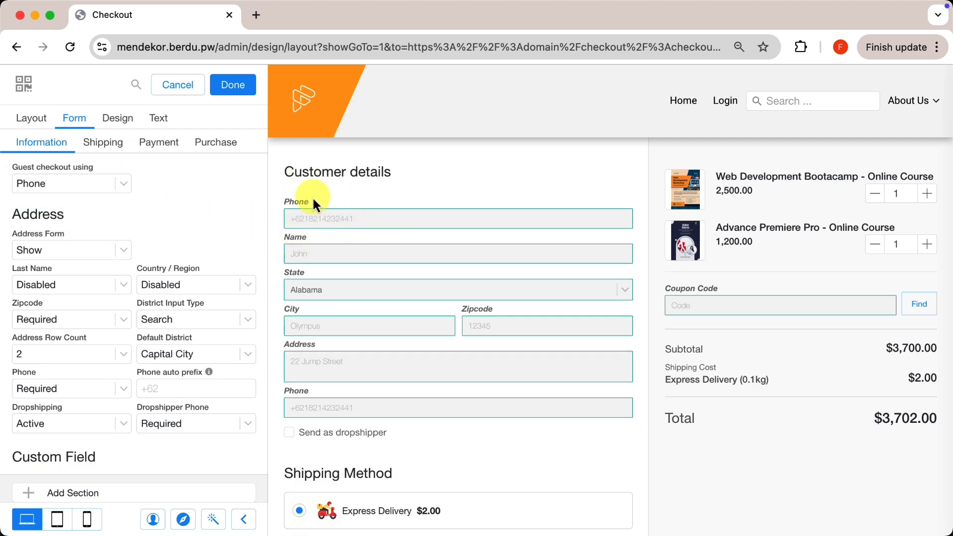
{"action": "left_click", "coordinate": [111, 184]}
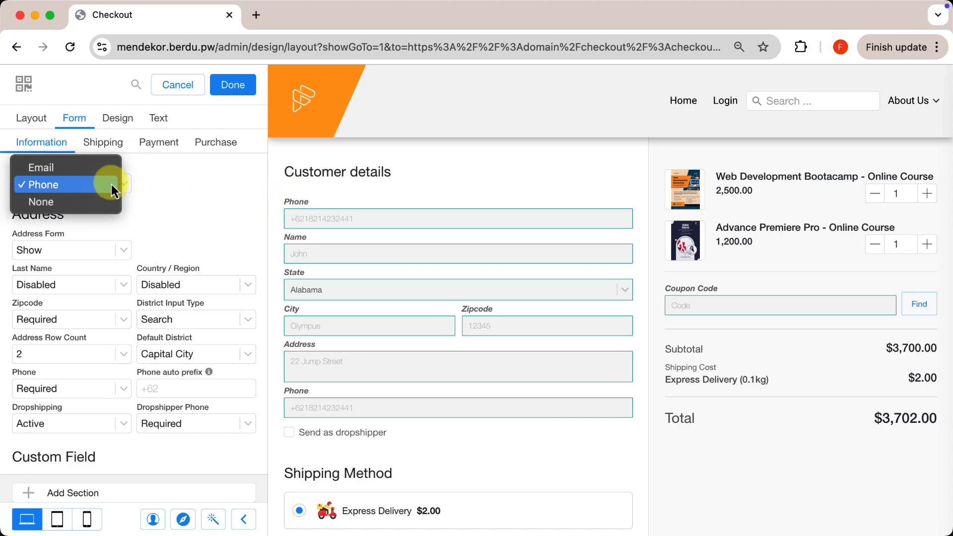
{"action": "left_click", "coordinate": [78, 204]}
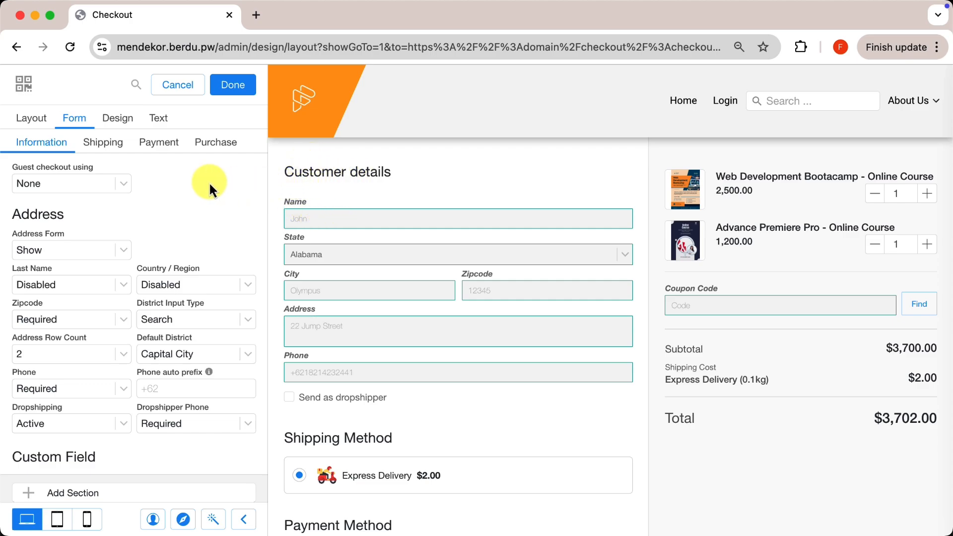
{"action": "left_click", "coordinate": [99, 187]}
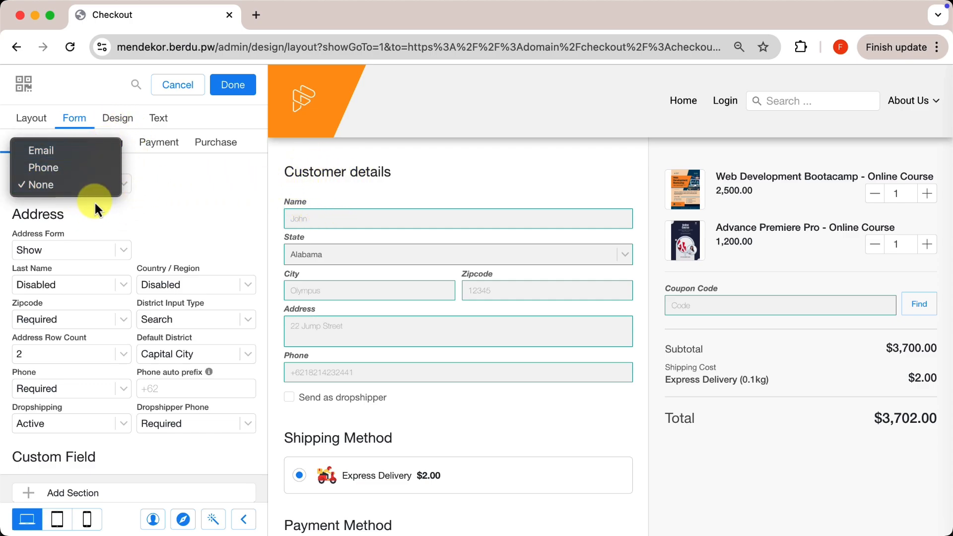
{"action": "left_click", "coordinate": [79, 149]}
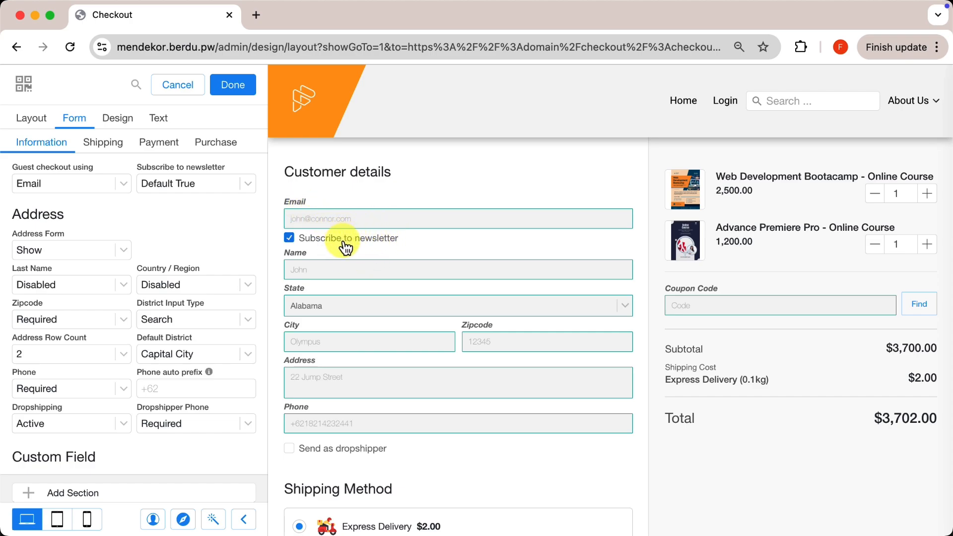
- Set Subscribe to newsletter to Disabled in the checkout form
{"action": "left_click", "coordinate": [222, 185]}
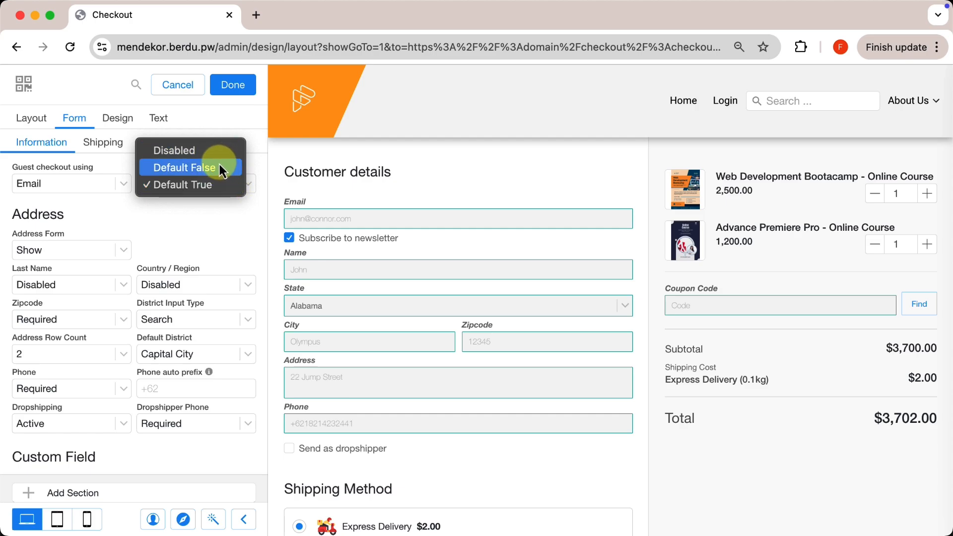
{"action": "left_click", "coordinate": [217, 149]}
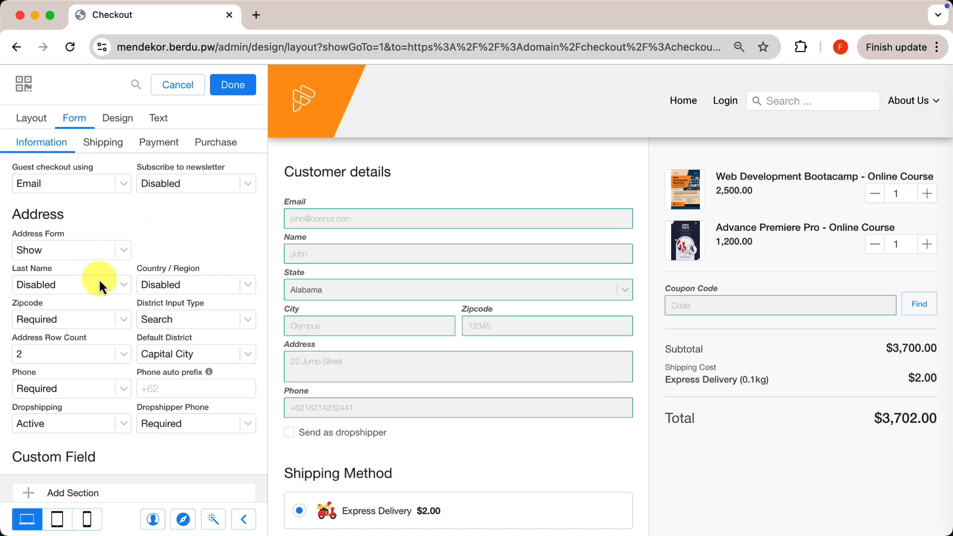
- Switch the Last Name field to Optional, then back to Required
{"action": "left_click", "coordinate": [88, 290]}
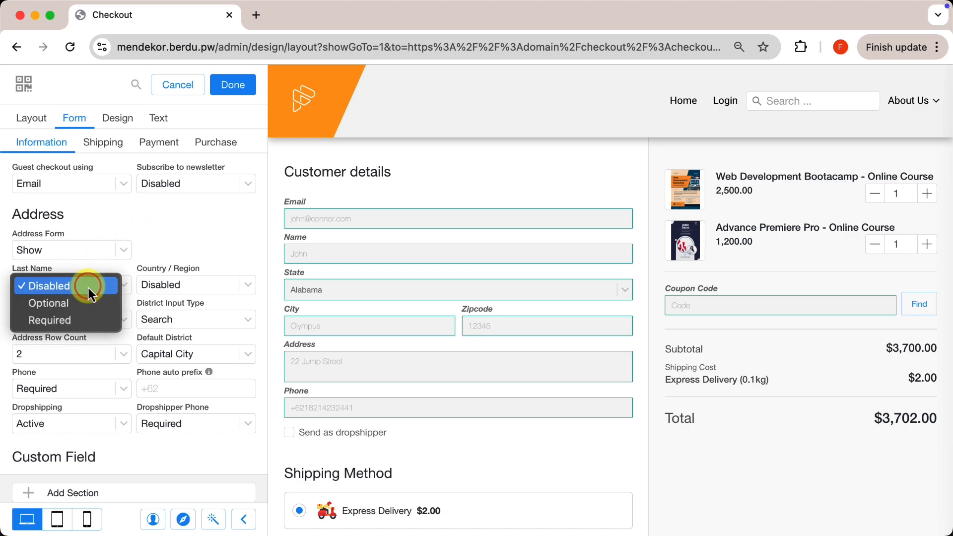
{"action": "left_click", "coordinate": [76, 309]}
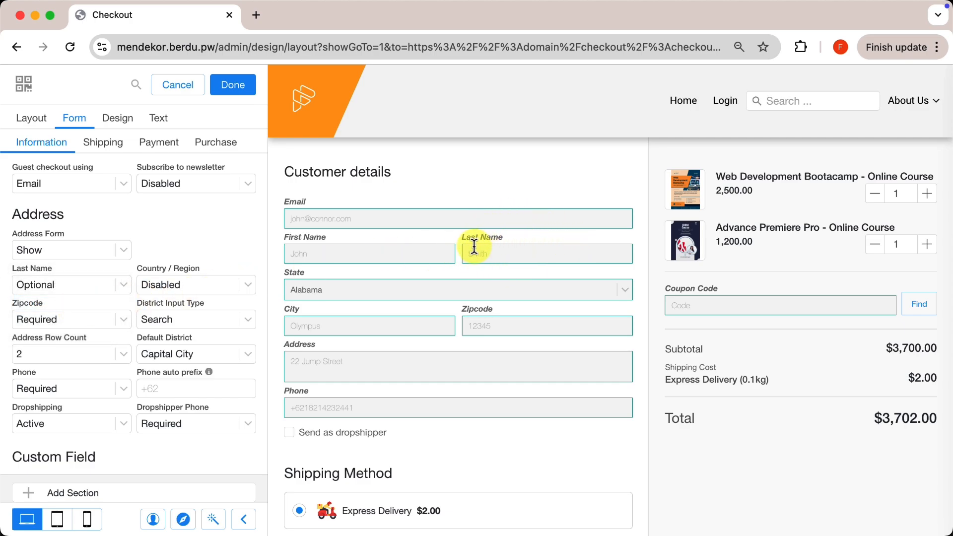
{"action": "left_click", "coordinate": [94, 285]}
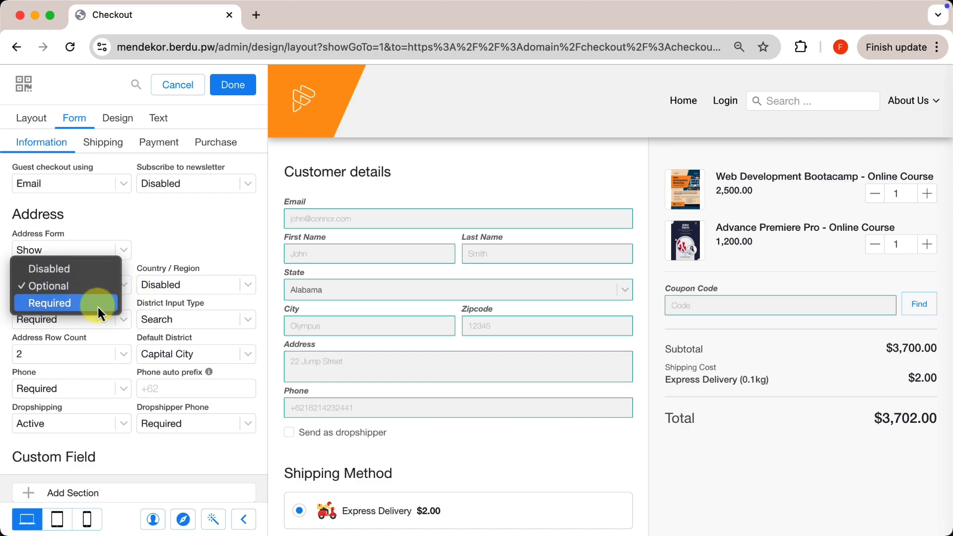
{"action": "left_click", "coordinate": [96, 303]}
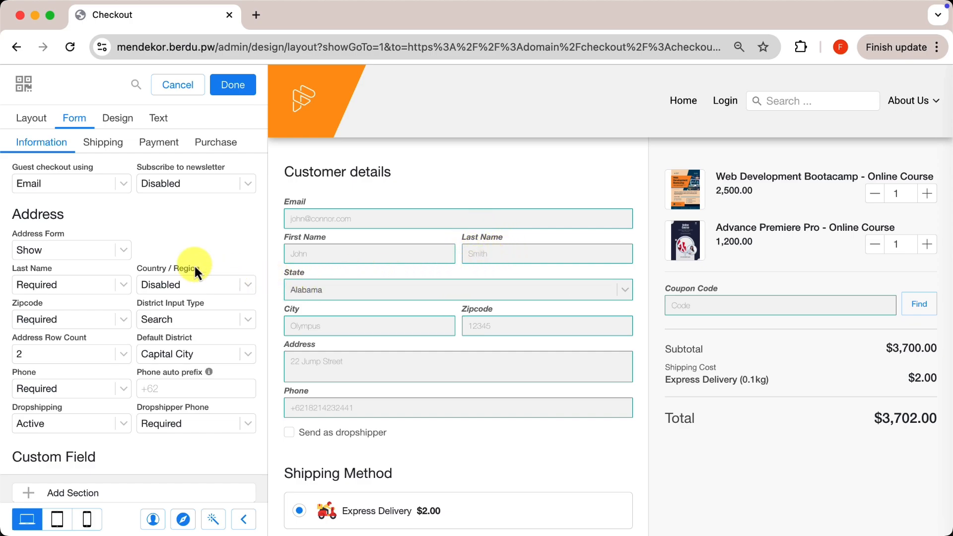
- Make Zipcode optional and Country / Region required
{"action": "left_click", "coordinate": [97, 324]}
{"action": "left_click", "coordinate": [88, 307]}
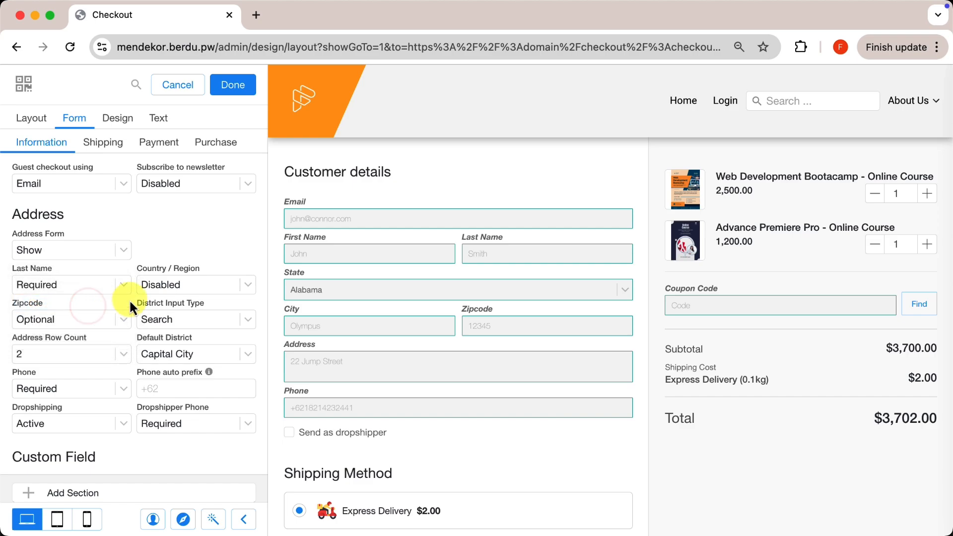
{"action": "left_click", "coordinate": [181, 292]}
{"action": "left_click", "coordinate": [185, 308]}
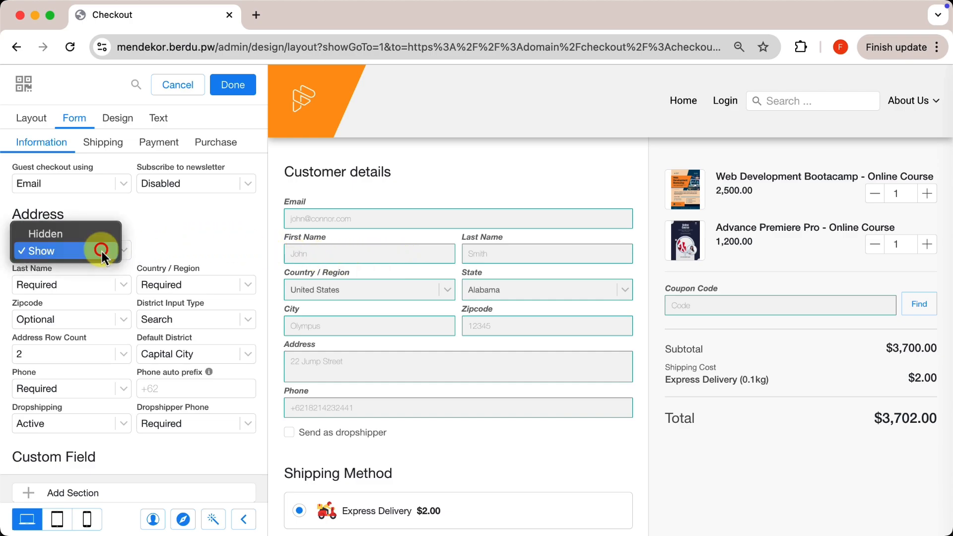
- Set the Address Form to Hidden, leaving only Email and Payment Method
{"action": "left_click", "coordinate": [100, 249]}
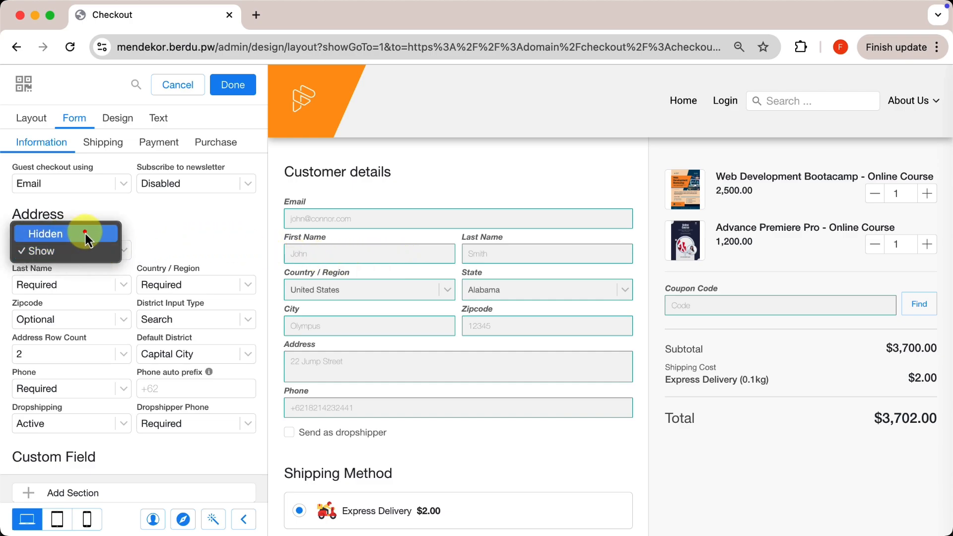
{"action": "left_click", "coordinate": [85, 233]}
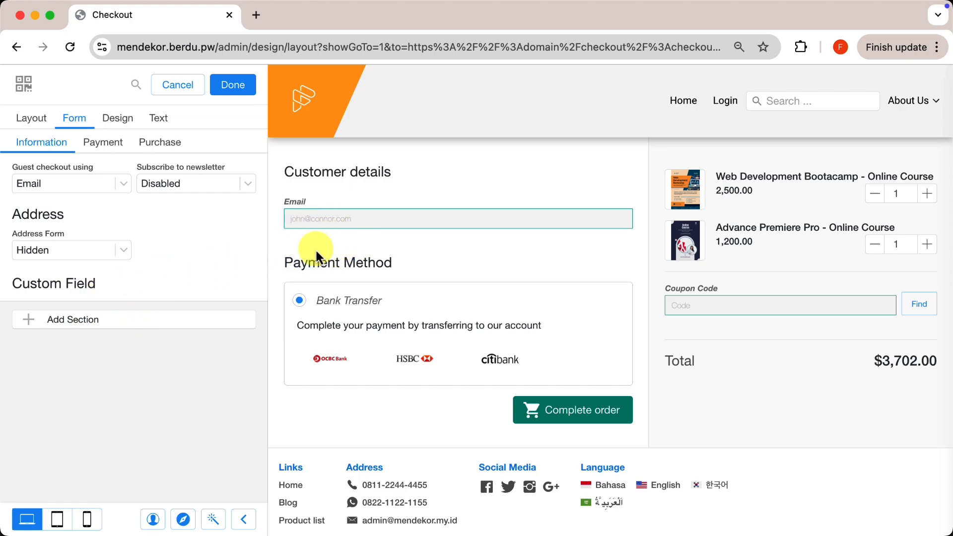
- Add a custom checkout field named Nama, keeping it a required Text type
{"action": "left_click", "coordinate": [88, 320]}
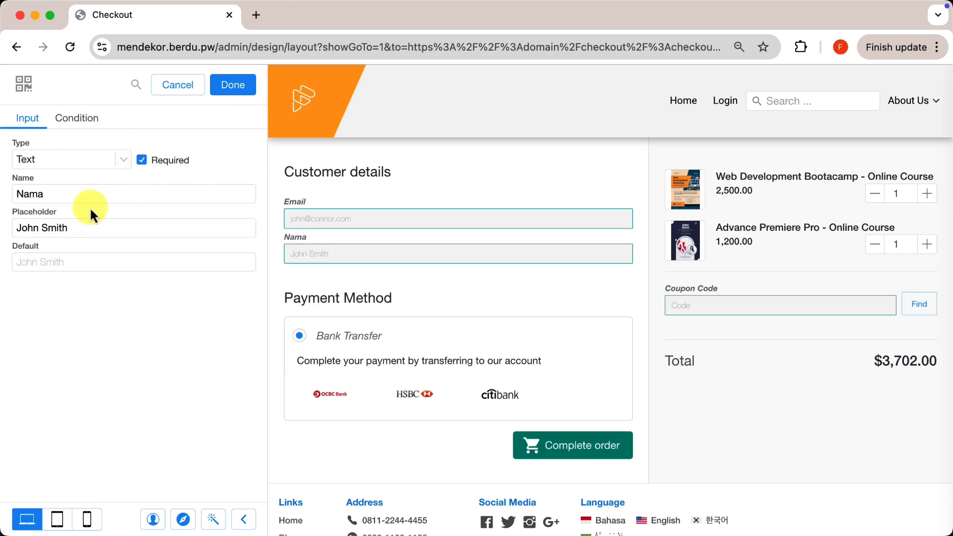
{"action": "left_click", "coordinate": [95, 156]}
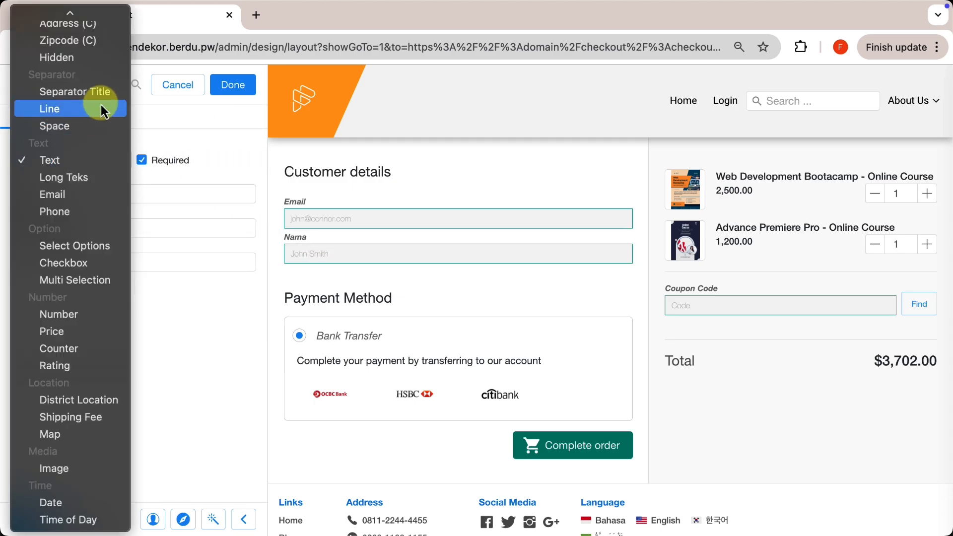
{"action": "scroll", "coordinate": [101, 105], "scroll_direction": "up", "scroll_amount": 3}
{"action": "scroll", "coordinate": [101, 106], "scroll_direction": "down", "scroll_amount": 2}
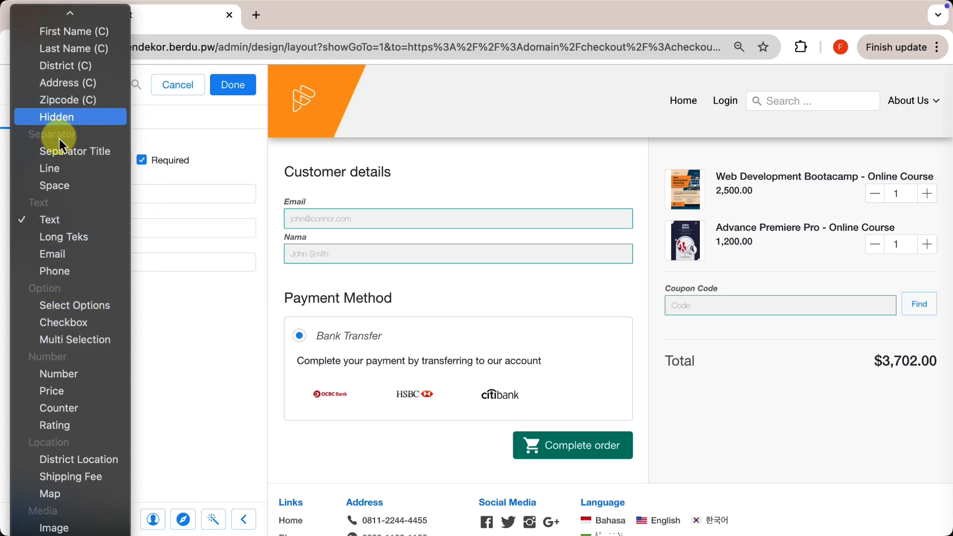
{"action": "left_click", "coordinate": [102, 222]}
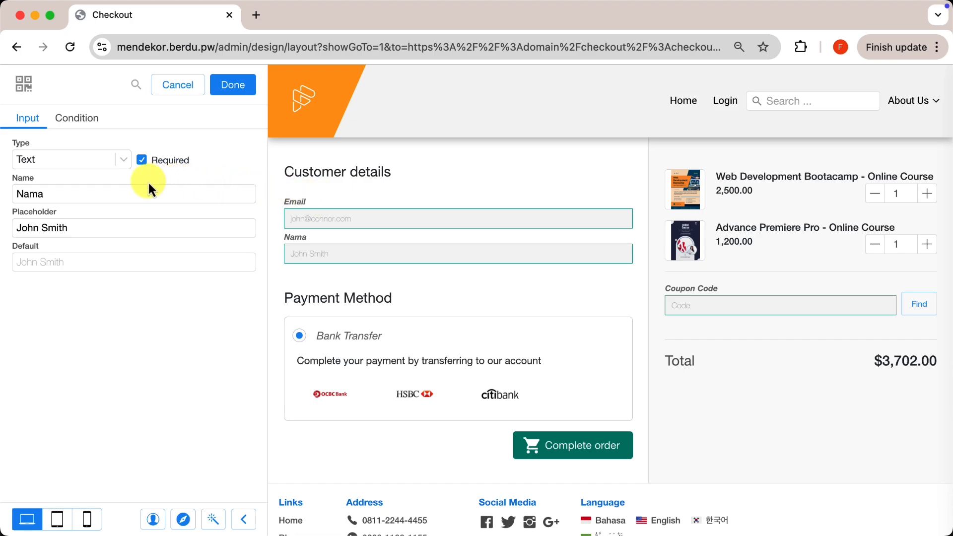
- Rename the field to 'Operating system' with placeholder 'Windows / MacOS'
{"action": "left_click", "coordinate": [187, 194]}
{"action": "key", "text": "super+a"}
{"action": "type", "text": "Operating system"}
{"action": "left_click", "coordinate": [184, 226]}
{"action": "key", "text": "super+a"}
{"action": "type", "text": "Window"}
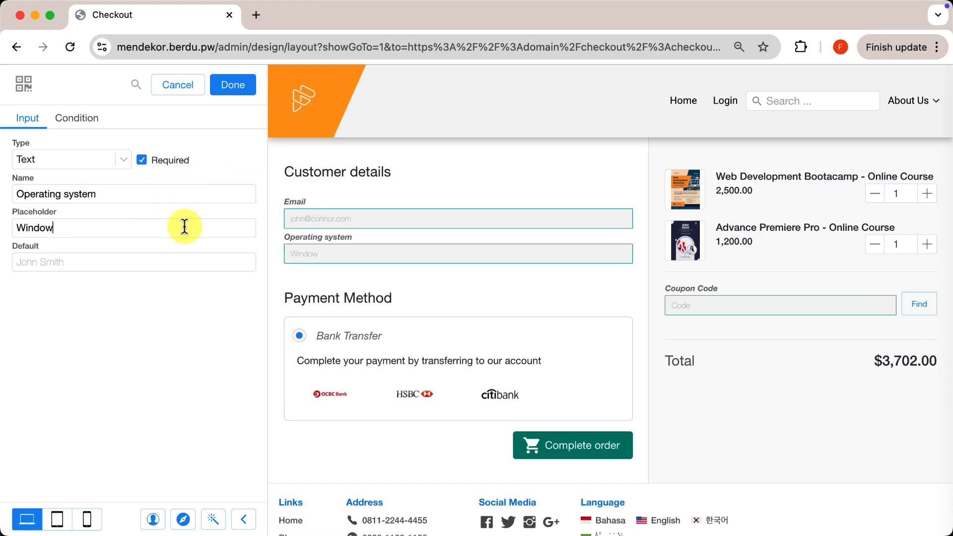
{"action": "type", "text": "s / MacOS"}
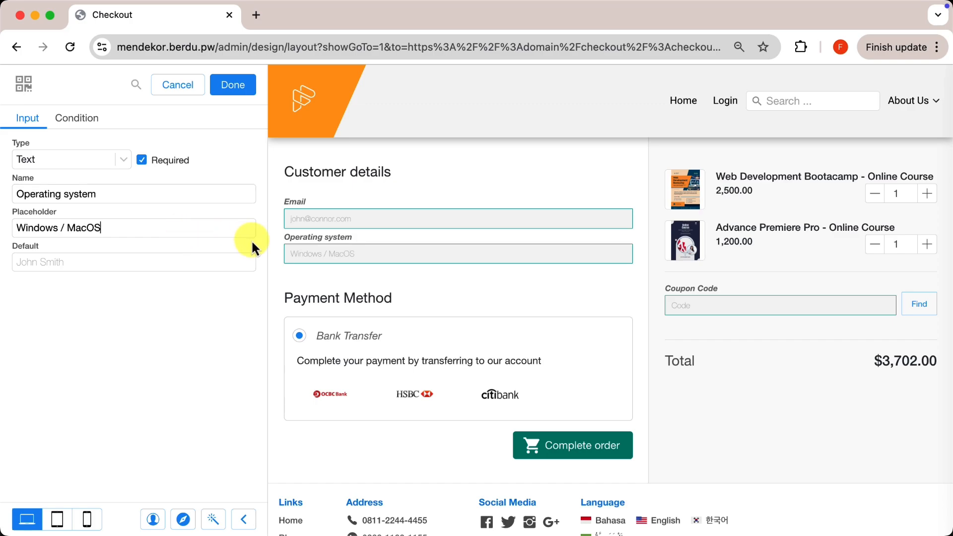
- Test the field by entering 'Windows' in the checkout preview
{"action": "left_click", "coordinate": [392, 251]}
{"action": "type", "text": "Windows"}
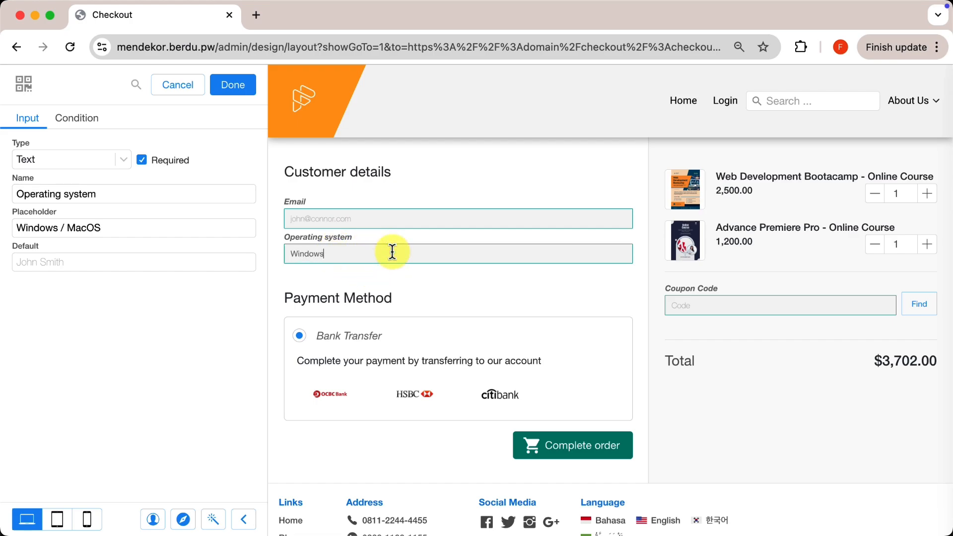
{"action": "left_click", "coordinate": [393, 251]}
- Change the field type to Select Options with two options, Windows and MacOS
{"action": "left_click", "coordinate": [106, 162]}
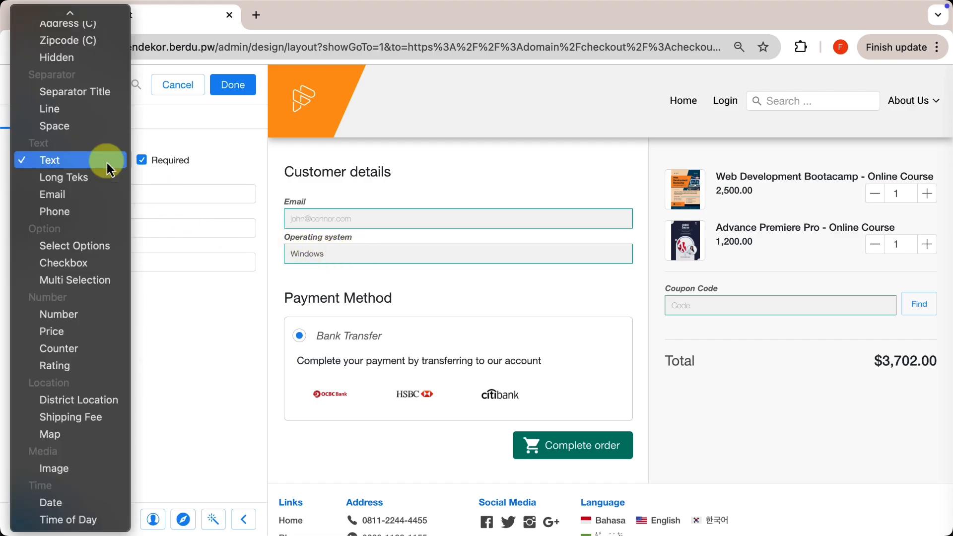
{"action": "left_click", "coordinate": [100, 246]}
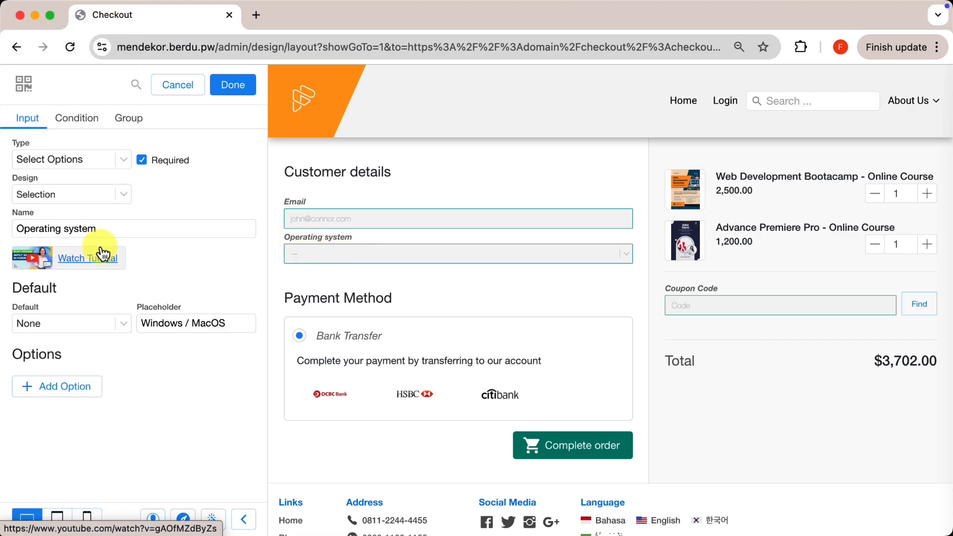
{"action": "left_click", "coordinate": [73, 389]}
{"action": "triple_click", "coordinate": [147, 377]}
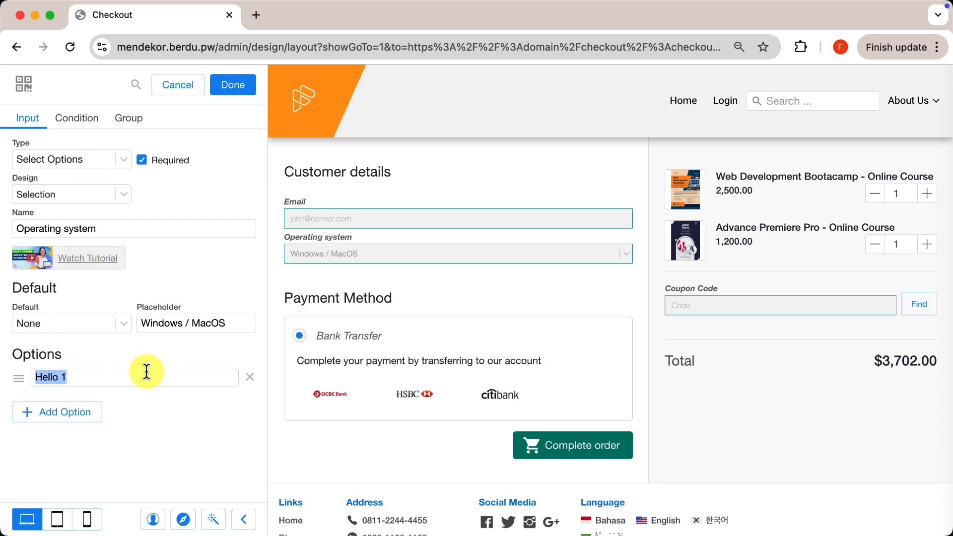
{"action": "type", "text": "Windows"}
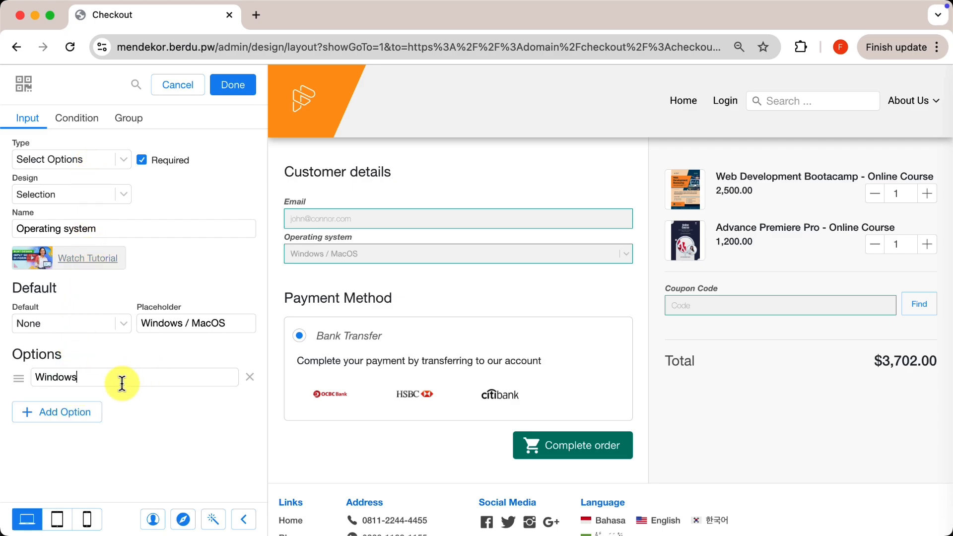
{"action": "left_click", "coordinate": [64, 413]}
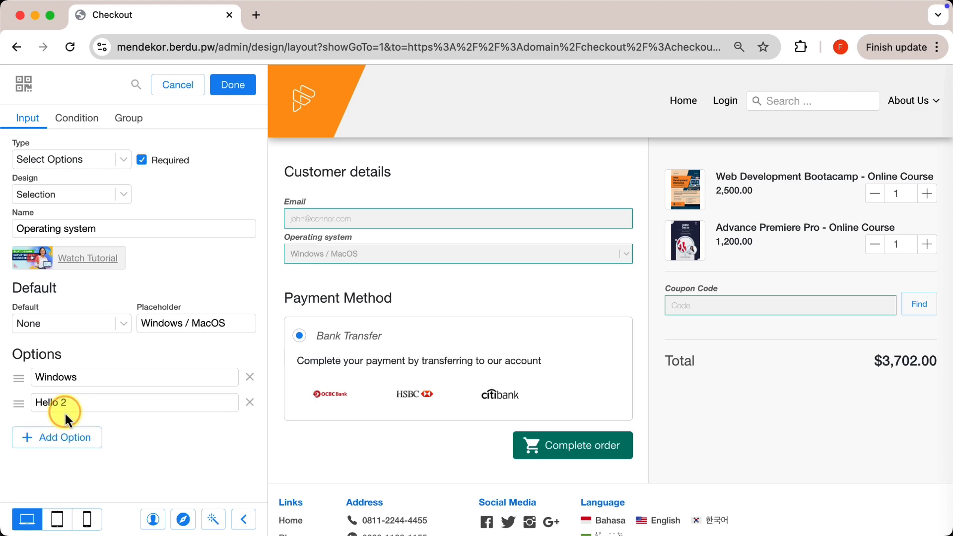
{"action": "triple_click", "coordinate": [108, 404]}
{"action": "type", "text": "MacO"}
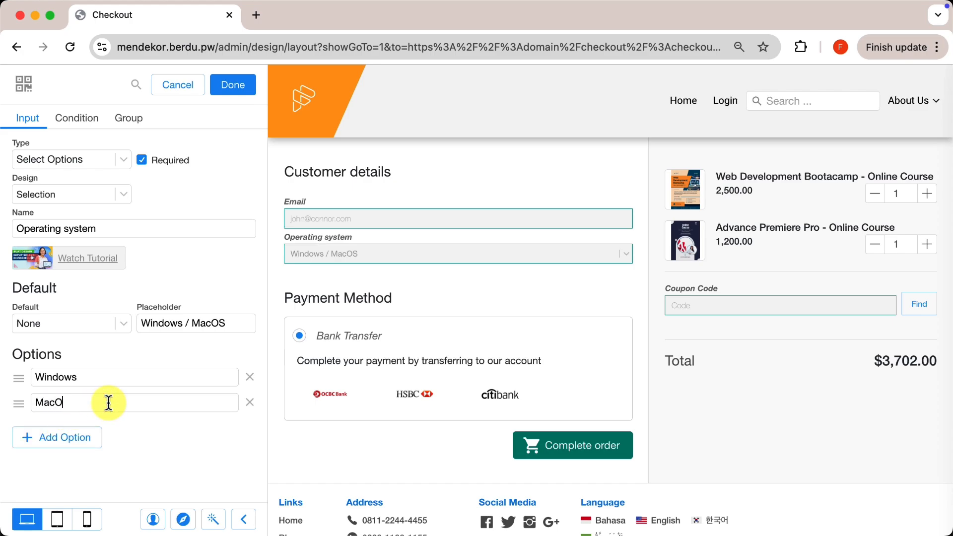
{"action": "type", "text": "S"}
{"action": "left_click", "coordinate": [108, 403]}
- Compare Selection, Radio and Panel designs, settling on Radio Vertical for the options
{"action": "left_click", "coordinate": [111, 192]}
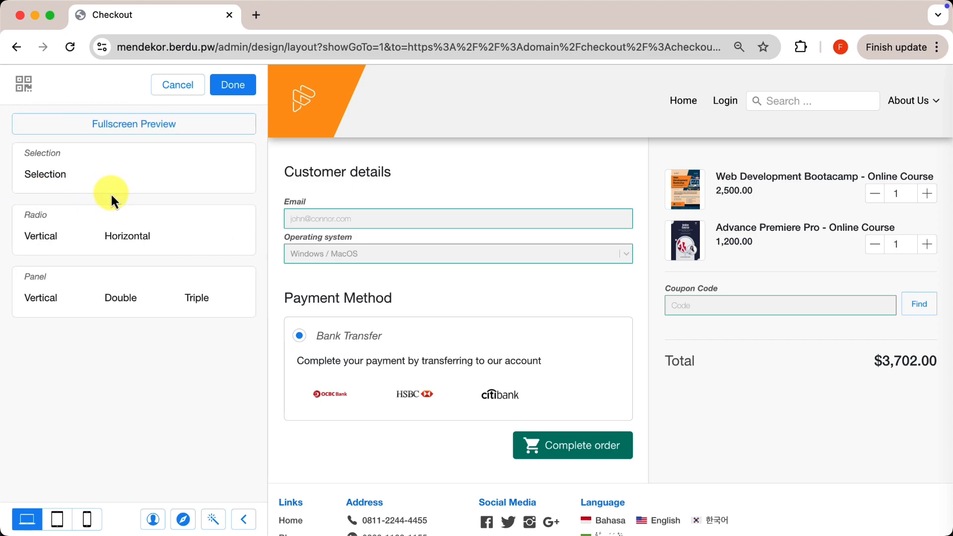
{"action": "left_click", "coordinate": [54, 182]}
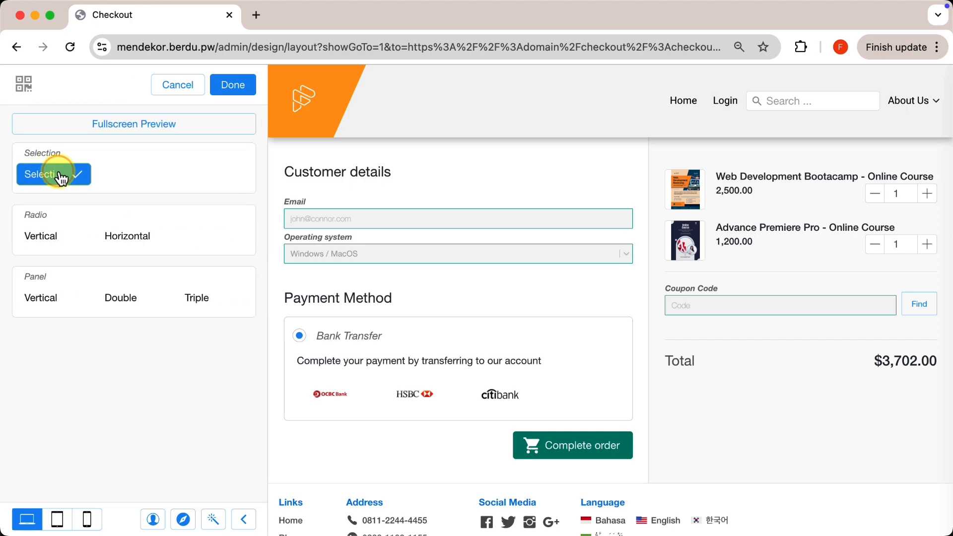
{"action": "left_click", "coordinate": [326, 258]}
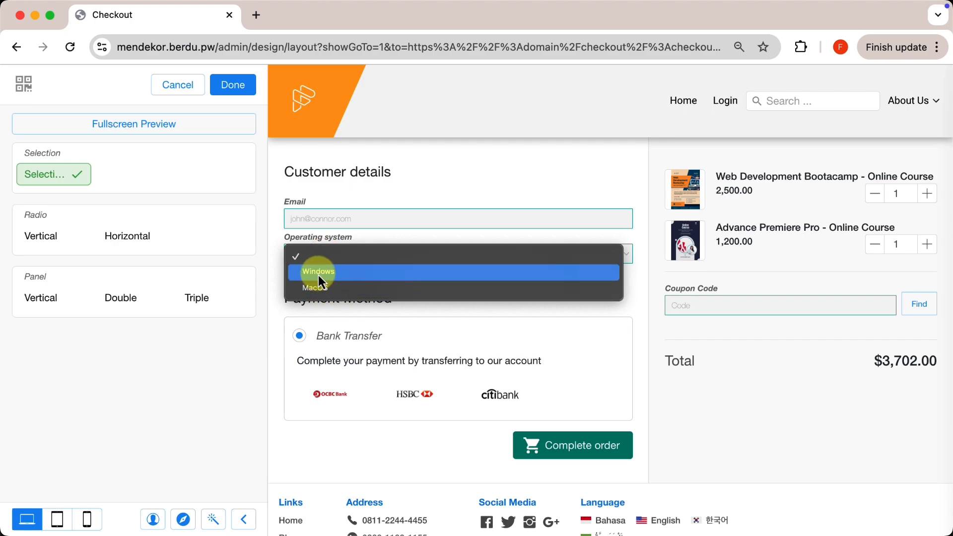
{"action": "left_click", "coordinate": [43, 236]}
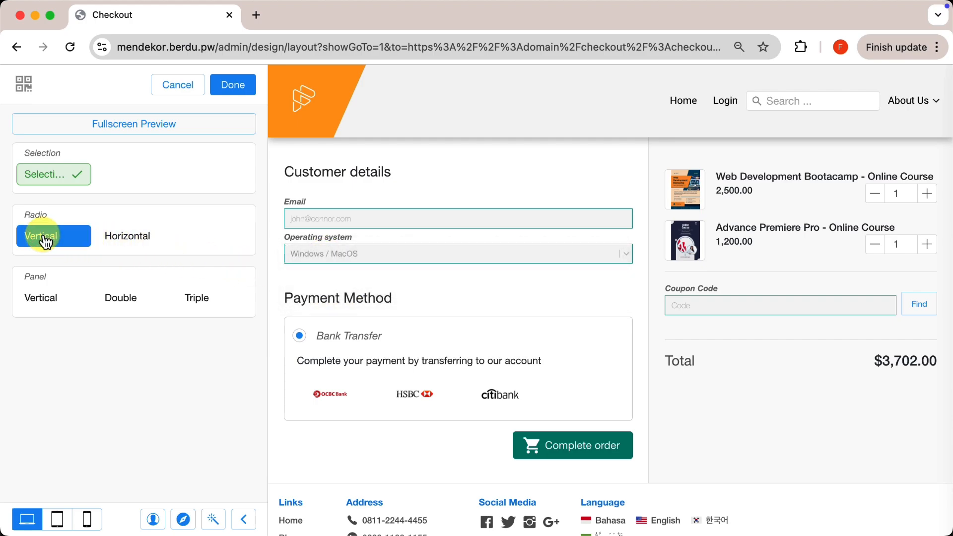
{"action": "left_click", "coordinate": [121, 241]}
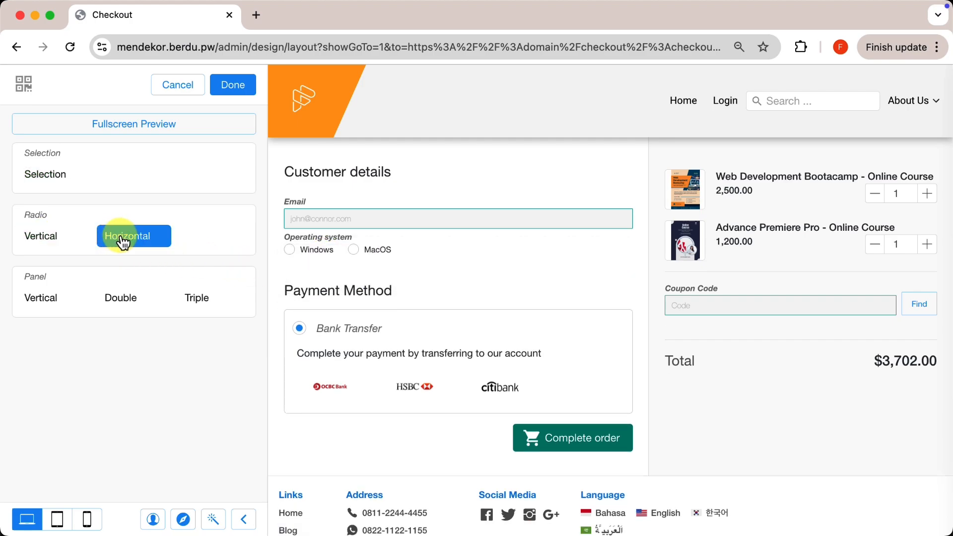
{"action": "left_click", "coordinate": [63, 301]}
{"action": "left_click", "coordinate": [120, 304]}
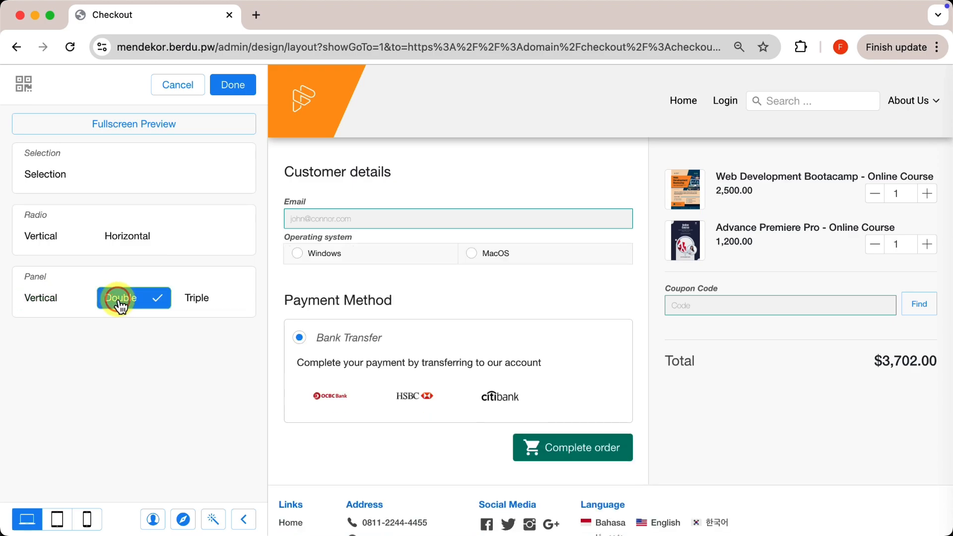
{"action": "left_click", "coordinate": [192, 304]}
{"action": "left_click", "coordinate": [140, 243]}
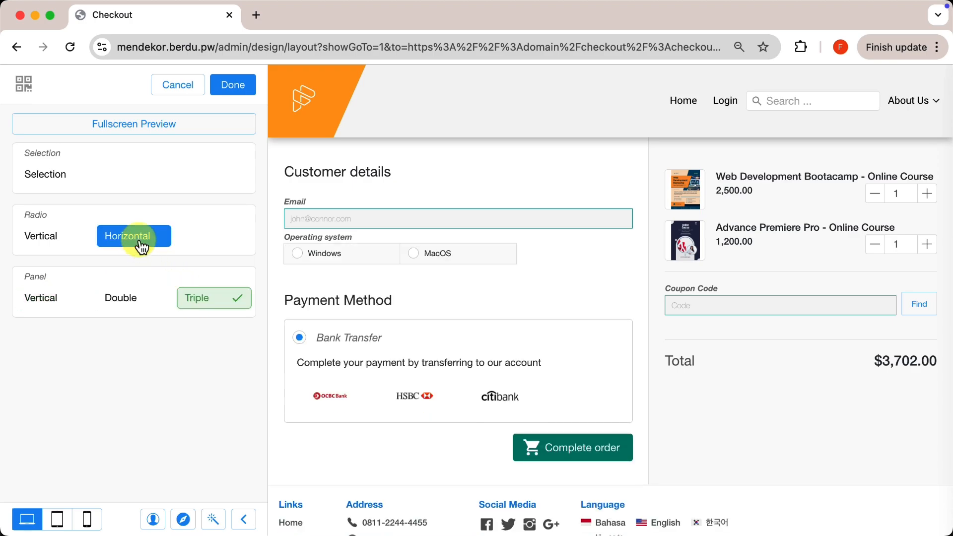
{"action": "left_click", "coordinate": [77, 245]}
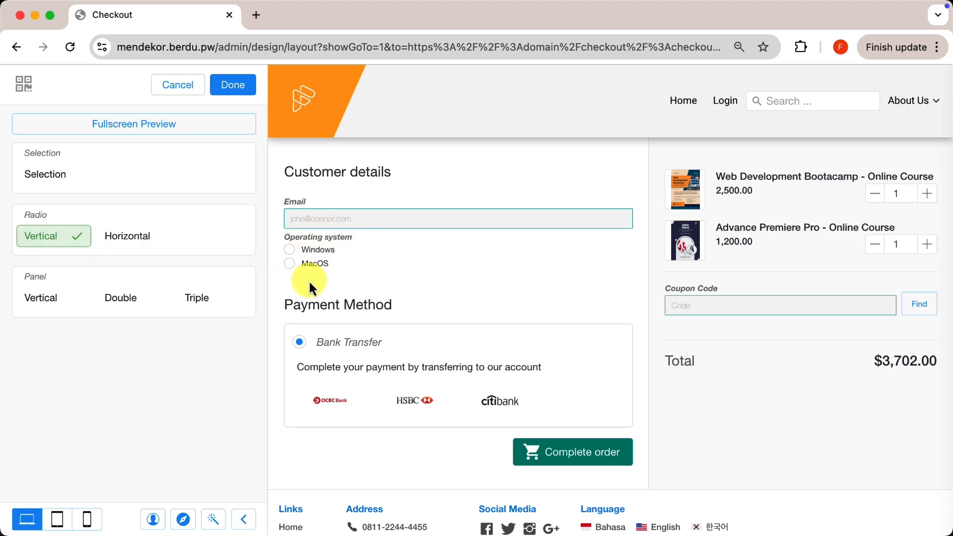
- Test picking Windows and MacOS in the preview, then save the checkout layout
{"action": "left_click", "coordinate": [316, 252]}
{"action": "left_click", "coordinate": [313, 265]}
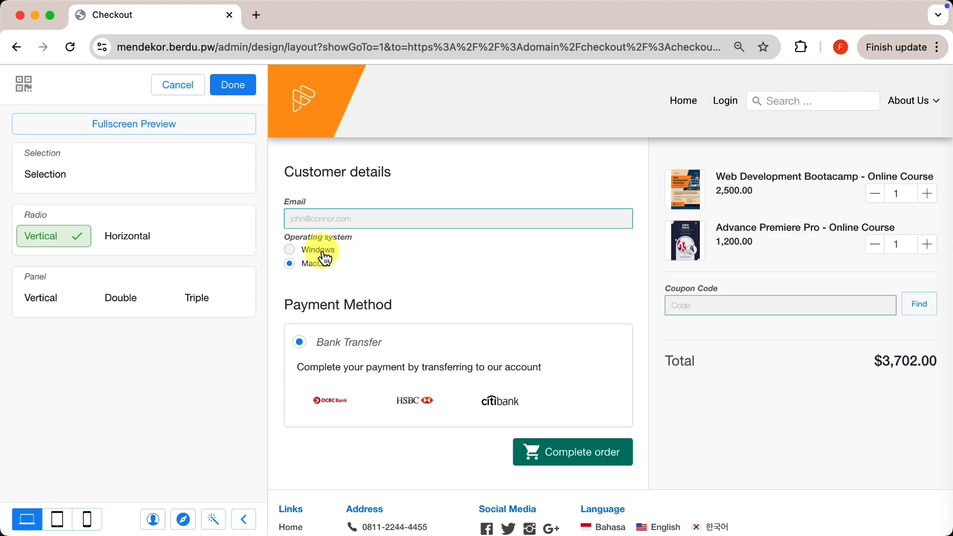
{"action": "left_click", "coordinate": [322, 254]}
{"action": "left_click", "coordinate": [319, 264]}
{"action": "left_click", "coordinate": [232, 86]}
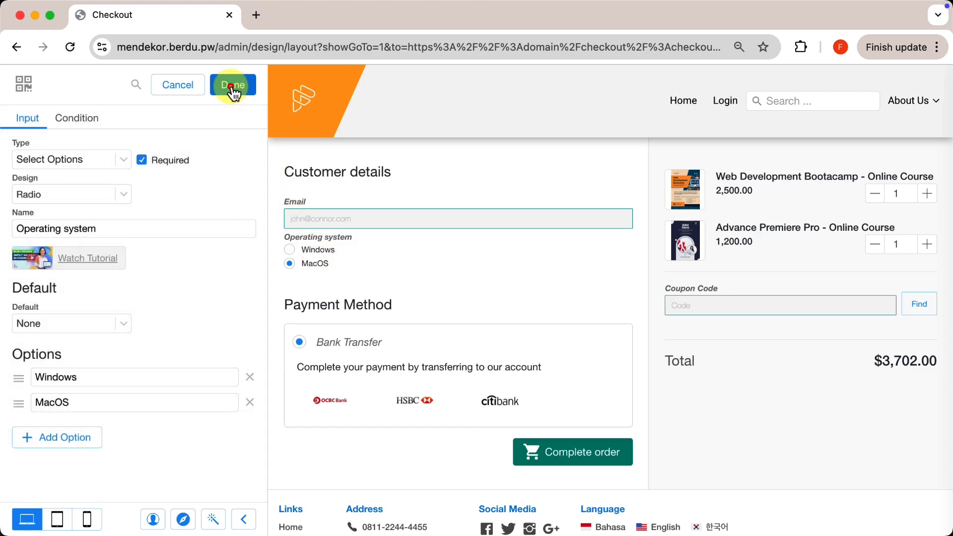
{"action": "left_click", "coordinate": [232, 88]}
{"action": "left_click", "coordinate": [232, 89]}
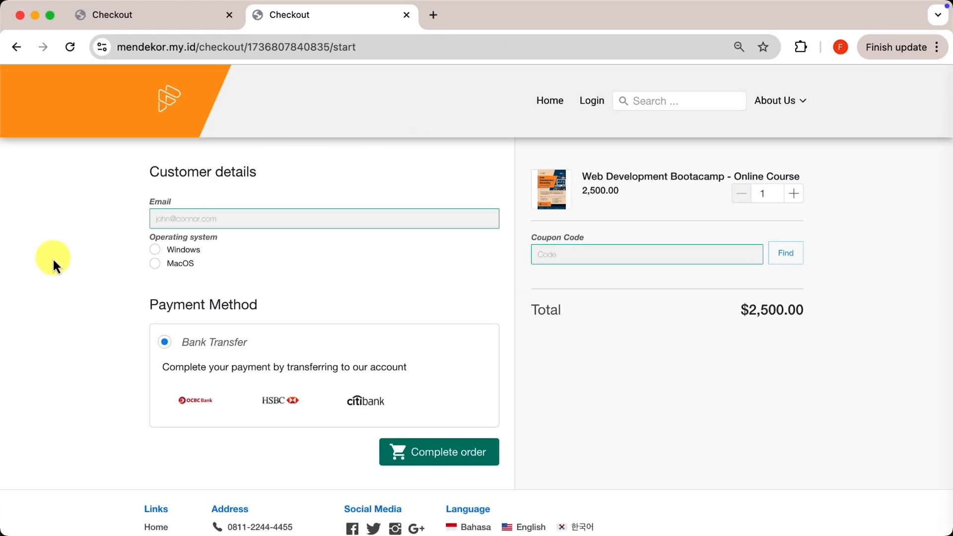
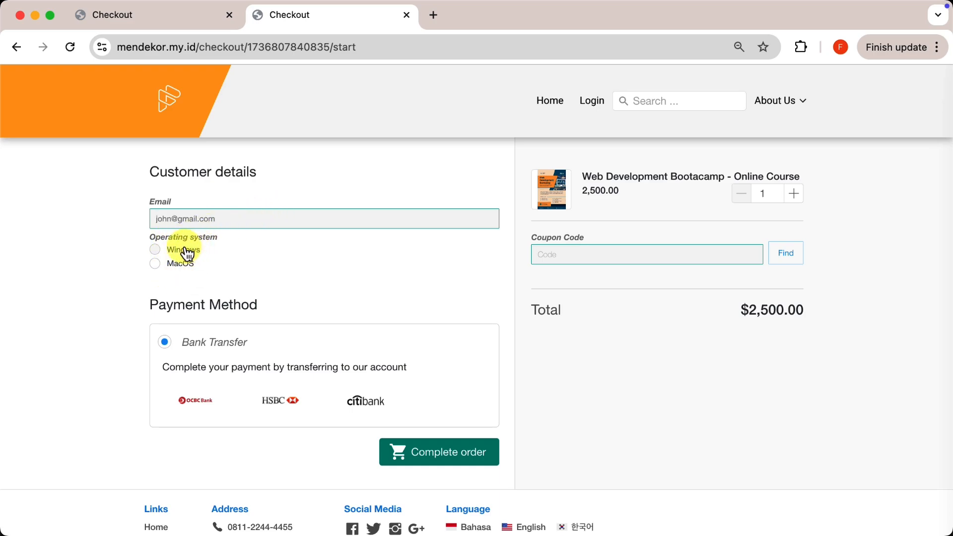
- Enter the guest's e-mail, choose MacOS, and complete the order
{"action": "left_click", "coordinate": [184, 268]}
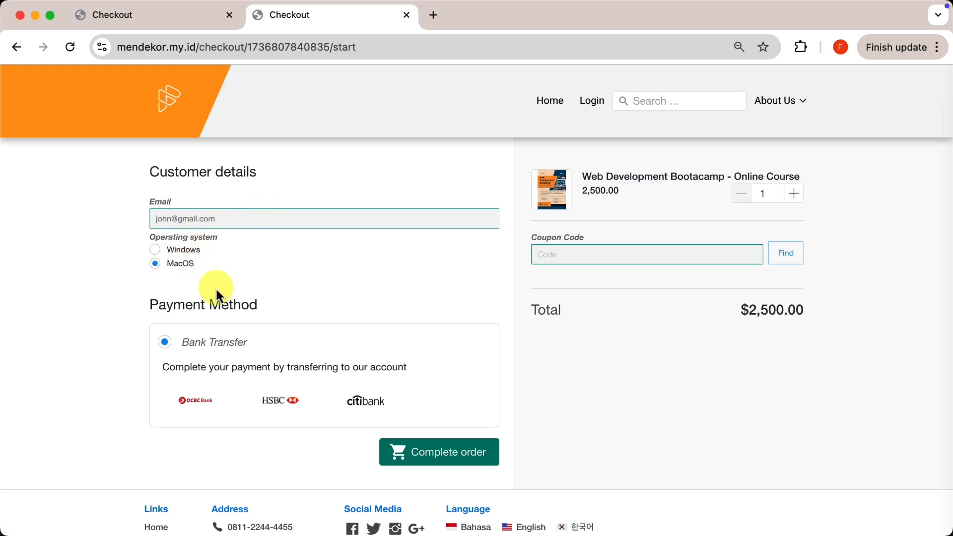
{"action": "left_click", "coordinate": [447, 452]}
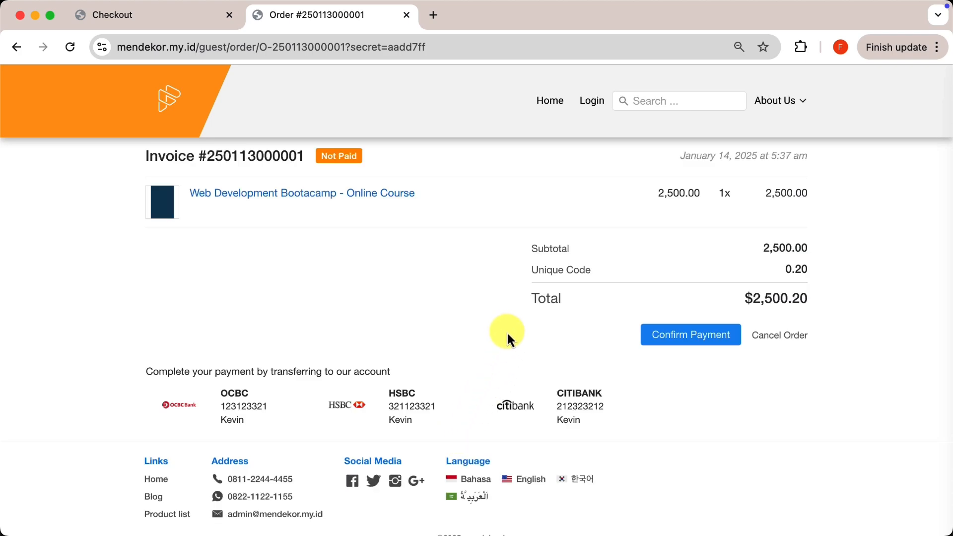